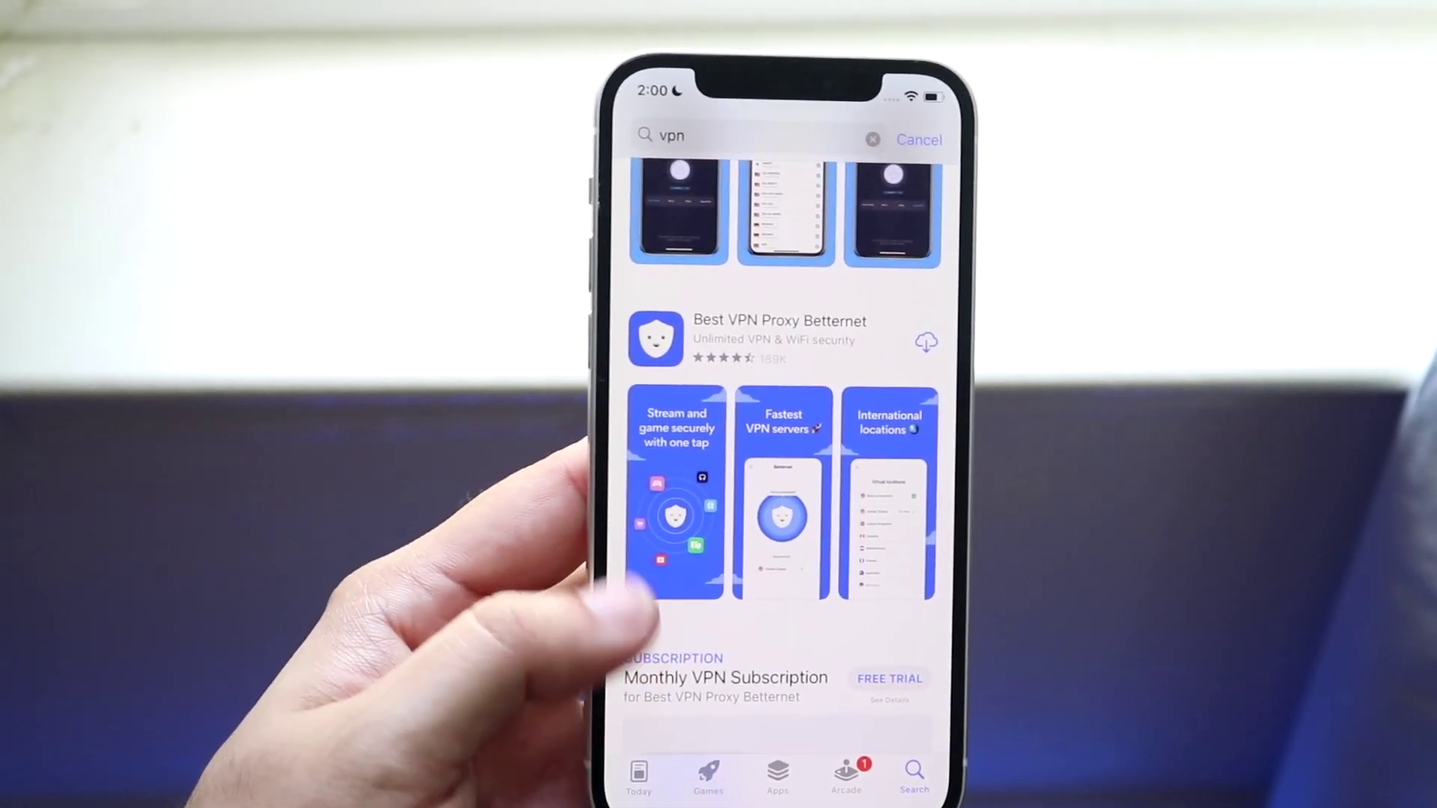
{"action": "scroll", "coordinate": [780, 449], "scroll_direction": "down", "scroll_amount": 3}
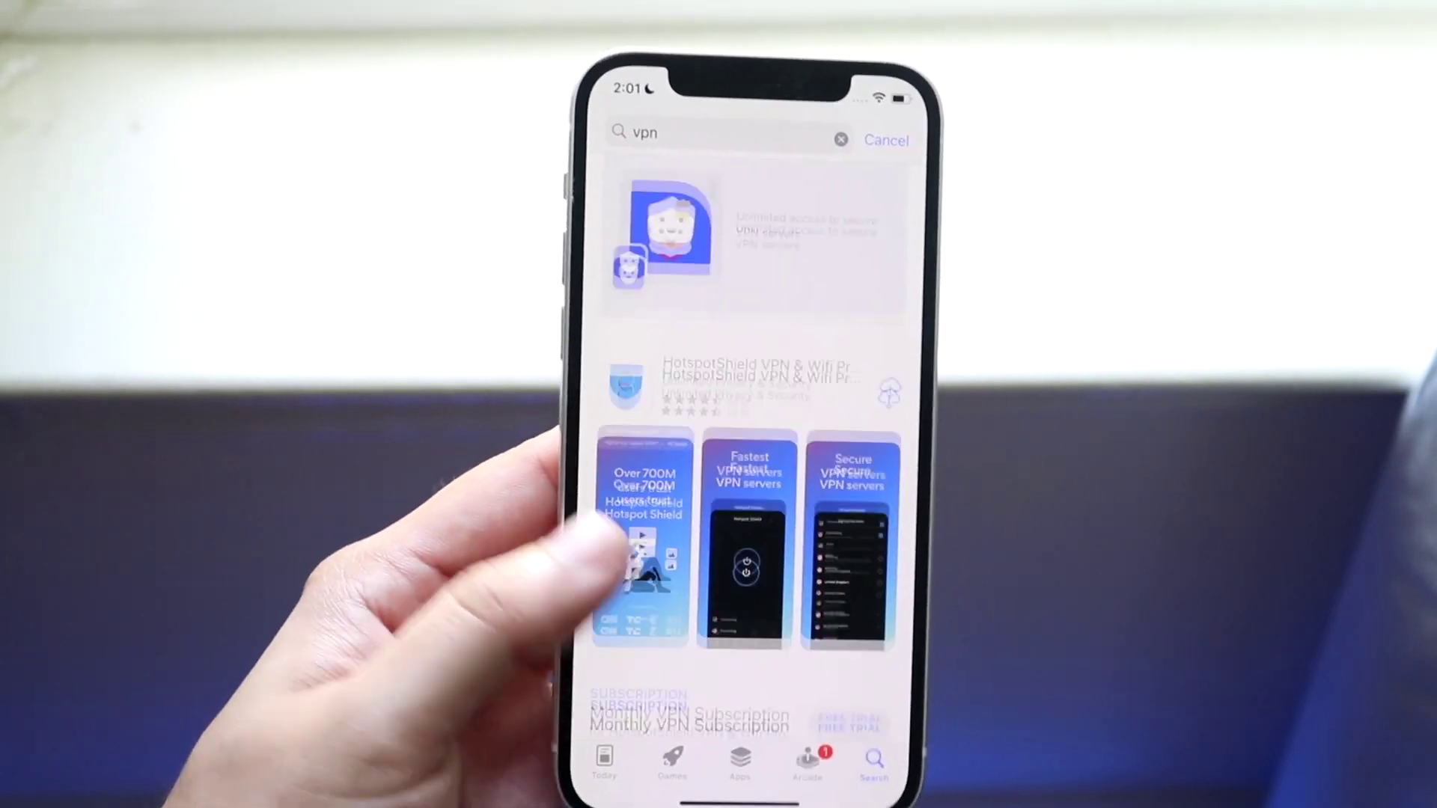
{"action": "scroll", "coordinate": [786, 450], "scroll_direction": "down", "scroll_amount": 10}
{"action": "scroll", "coordinate": [734, 449], "scroll_direction": "up", "scroll_amount": 3}
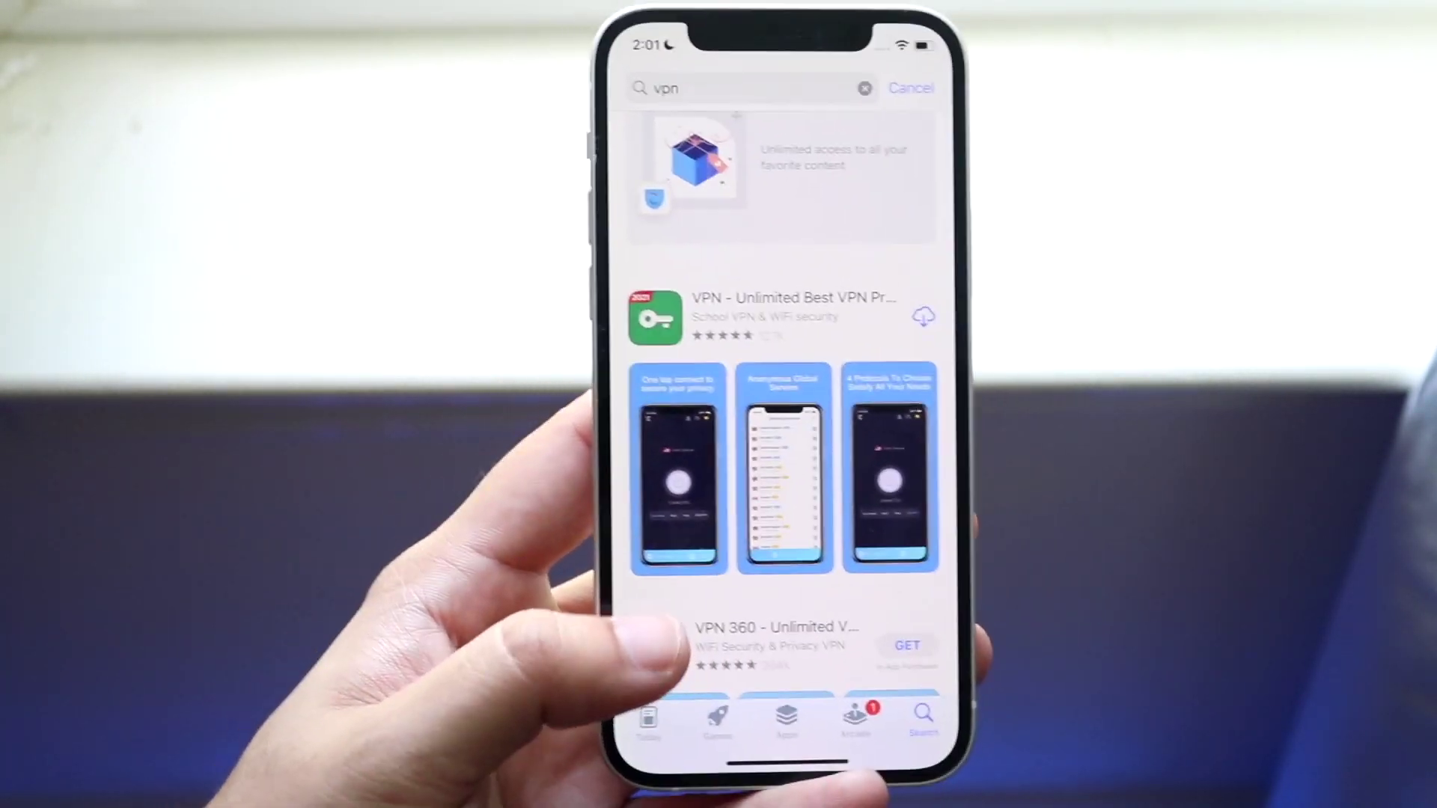
{"action": "scroll", "coordinate": [741, 393], "scroll_direction": "up", "scroll_amount": 2}
- Download the VPN - Unlimited Best VPN Proxy app from the App Store and launch it
{"action": "left_click", "coordinate": [729, 275]}
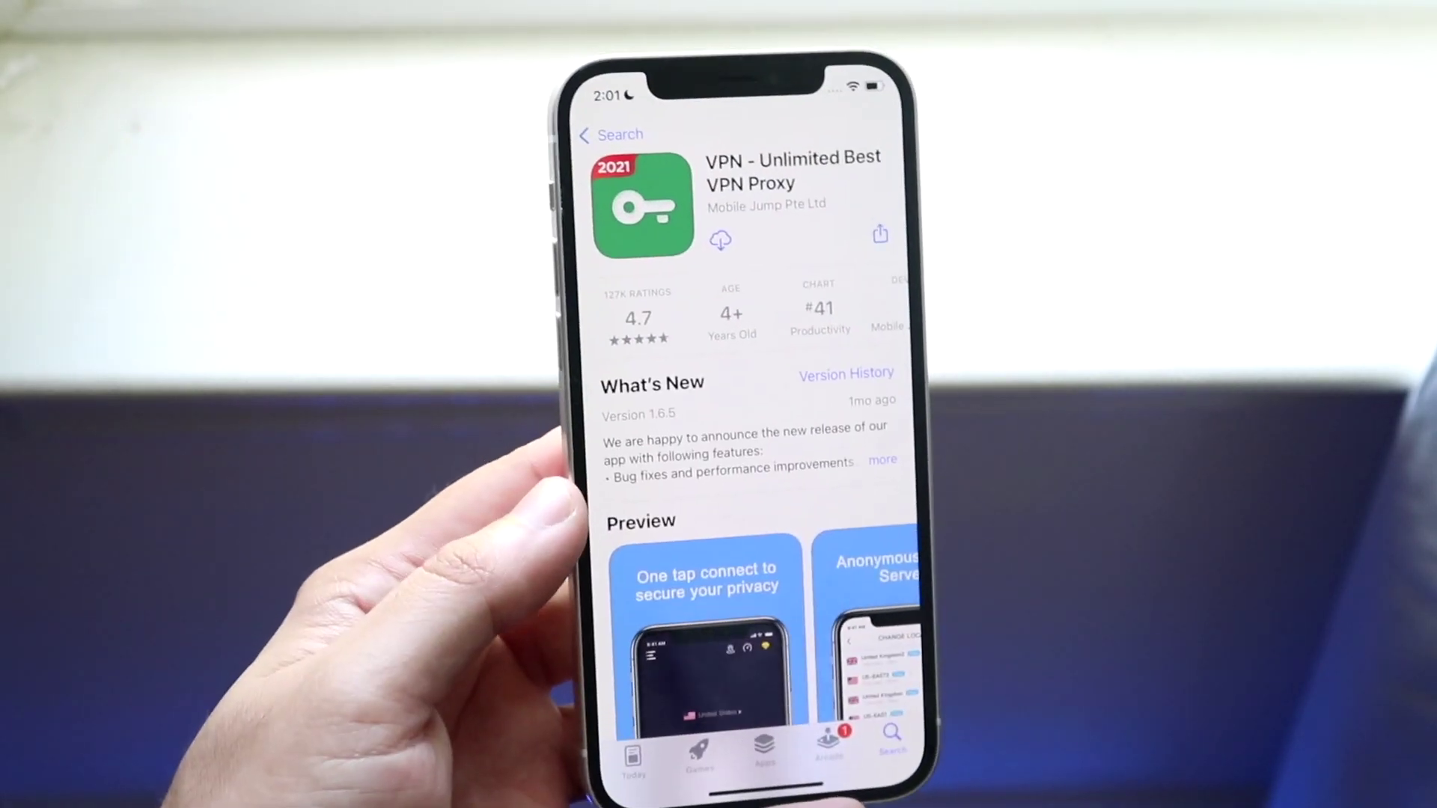
{"action": "left_click", "coordinate": [720, 240]}
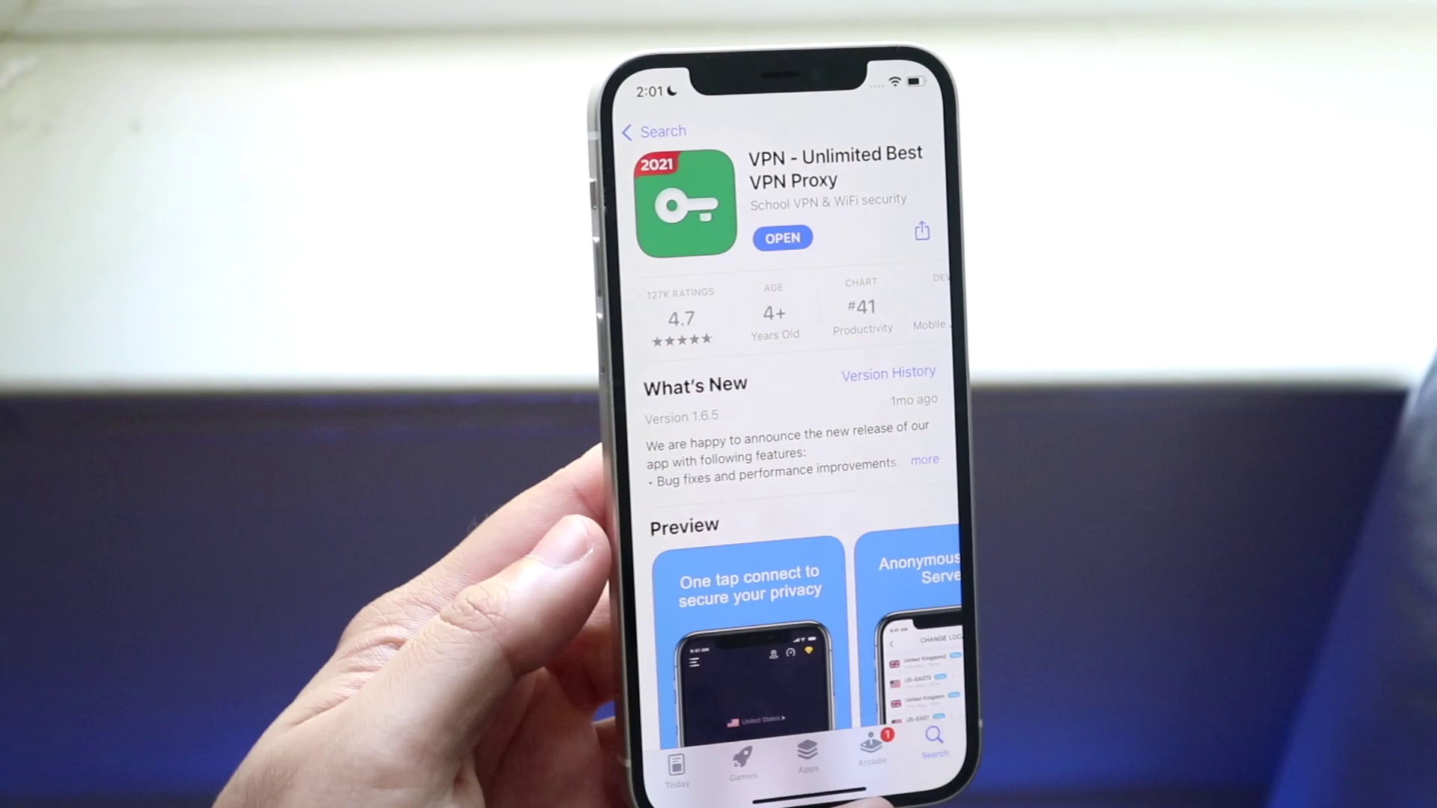
{"action": "left_click", "coordinate": [732, 241]}
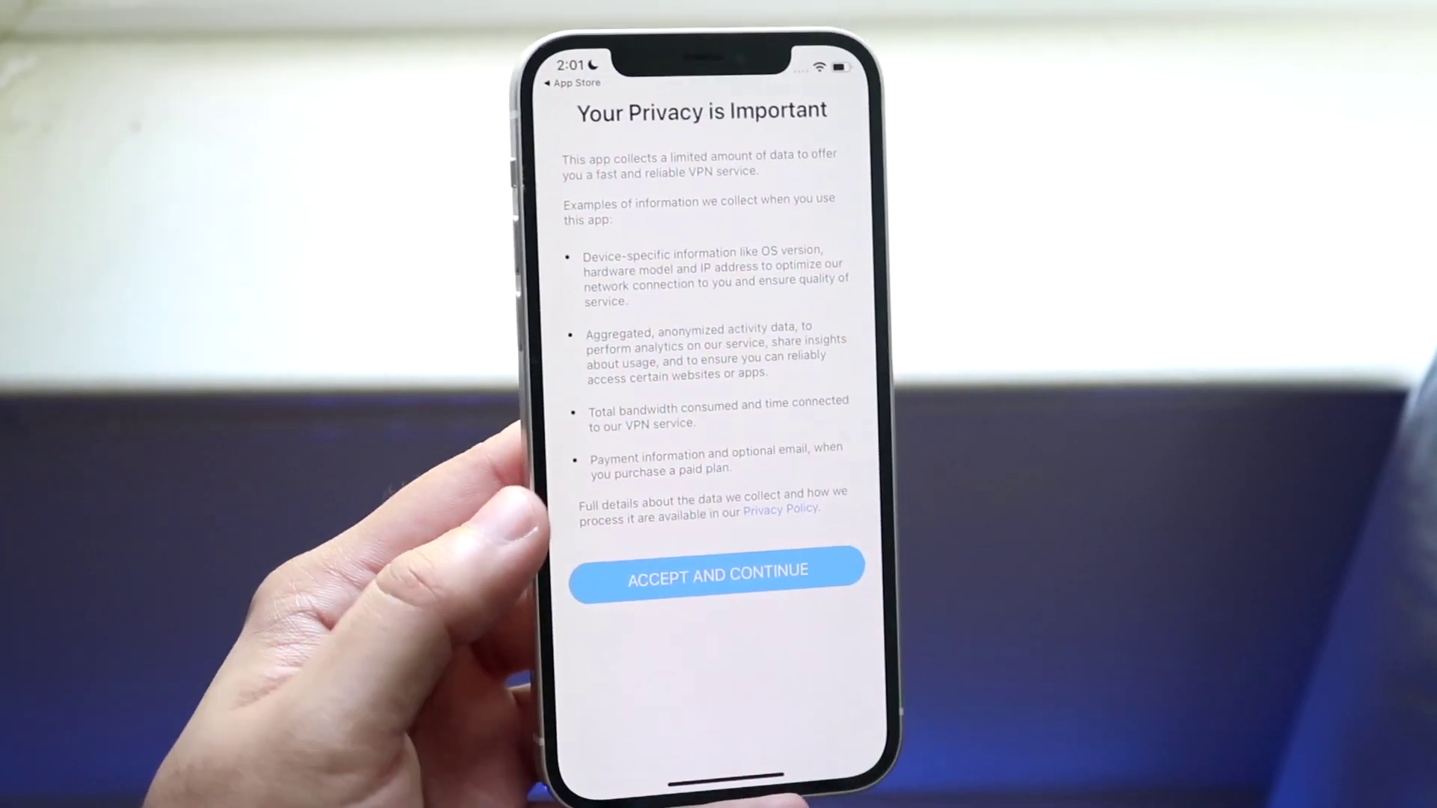
- Accept the app's privacy terms and choose Ask App Not to Track
{"action": "left_click", "coordinate": [718, 571]}
{"action": "left_click", "coordinate": [760, 703]}
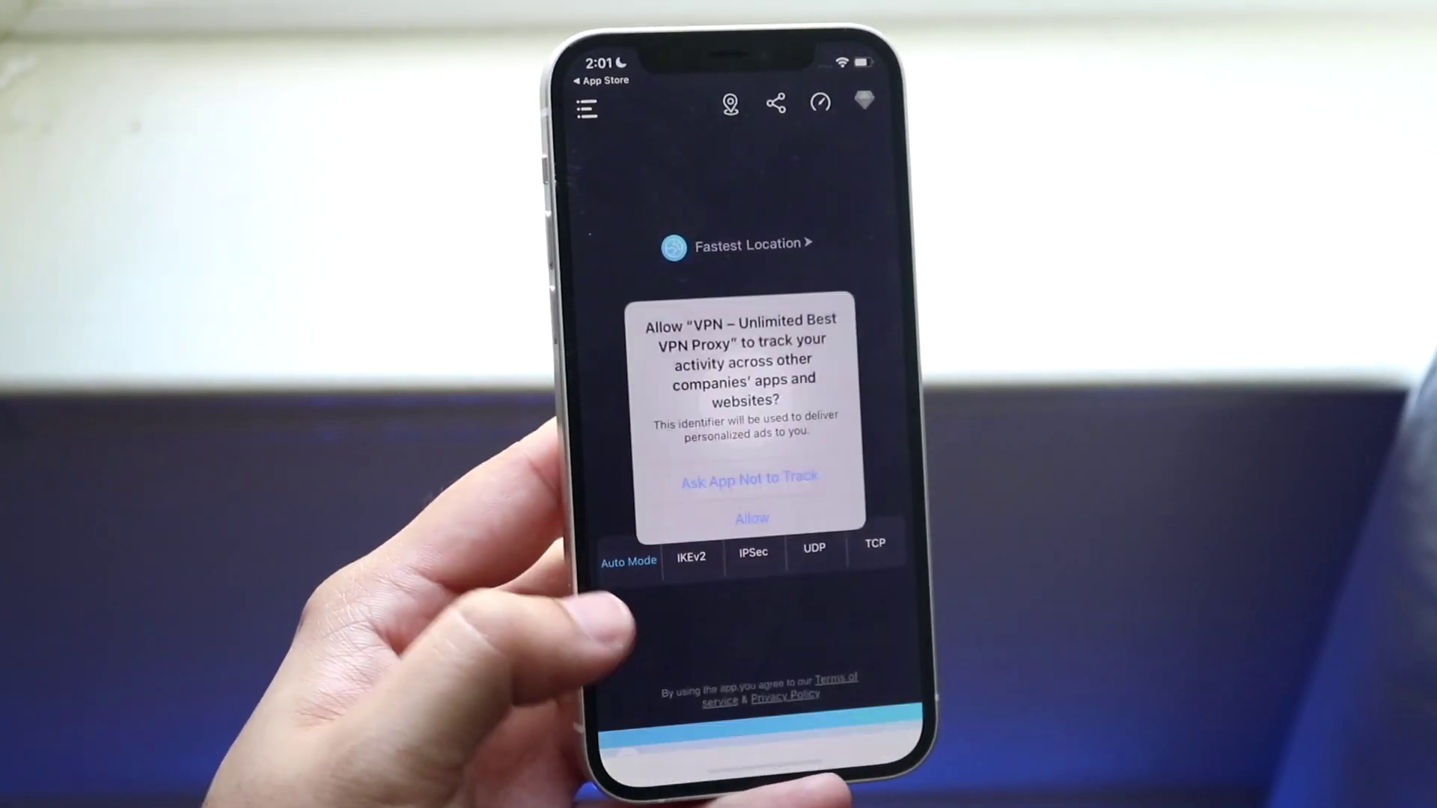
{"action": "left_click", "coordinate": [674, 544]}
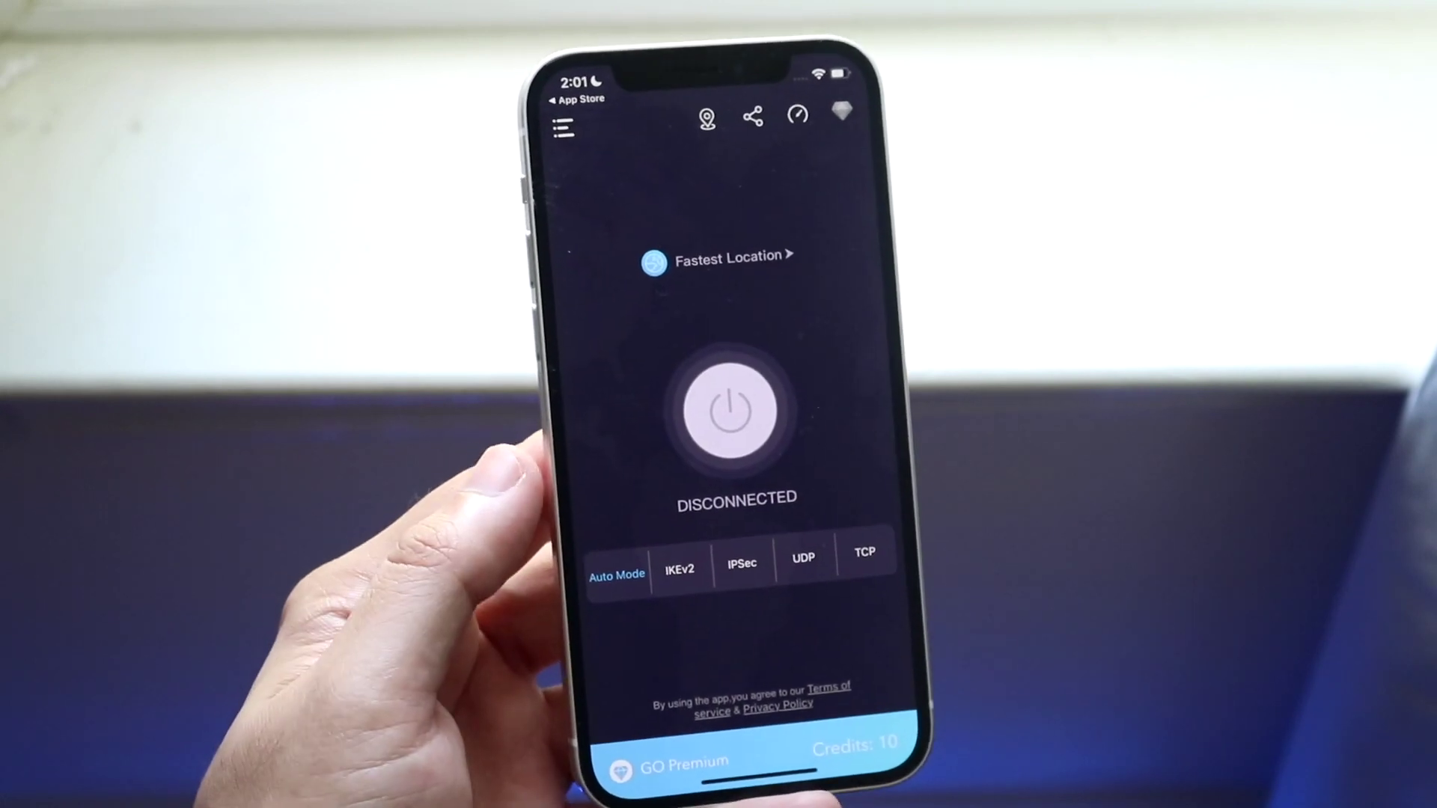
- Connect to the fastest location, allow the VPN configuration, and confirm the connected status
{"action": "left_click", "coordinate": [729, 418]}
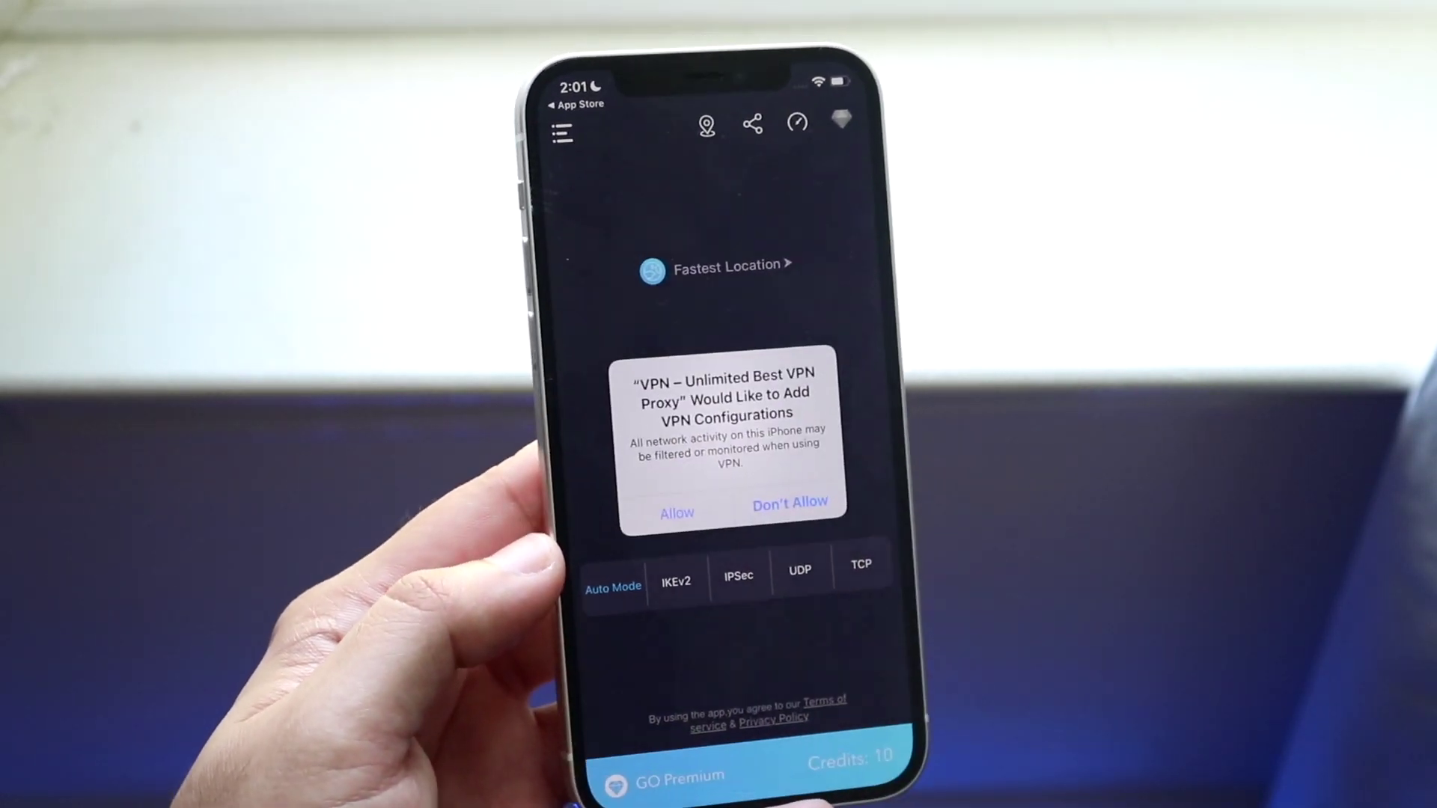
{"action": "left_click", "coordinate": [795, 511]}
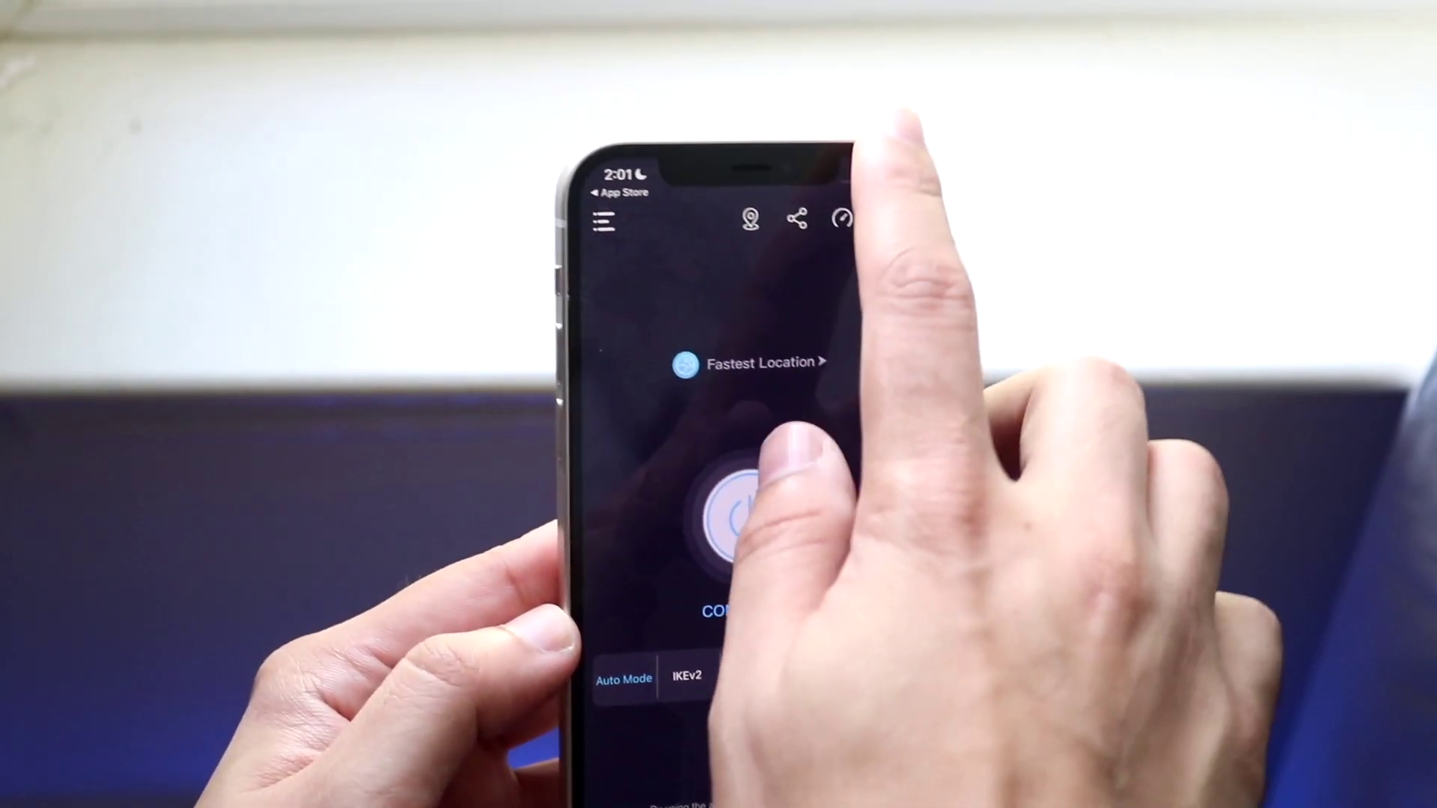
{"action": "left_click_drag", "start_coordinate": [836, 123], "coordinate": [712, 404]}
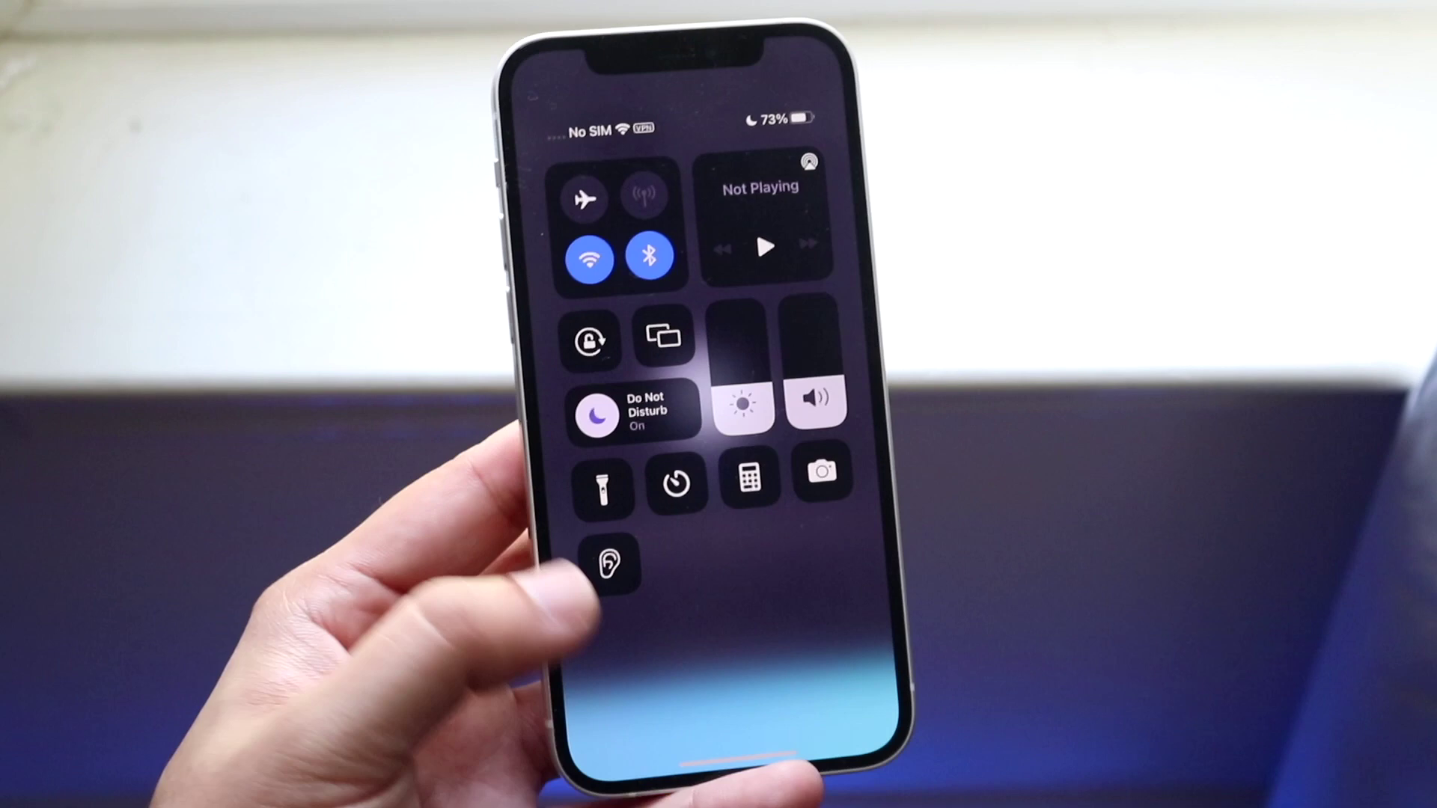
{"action": "left_click", "coordinate": [629, 640]}
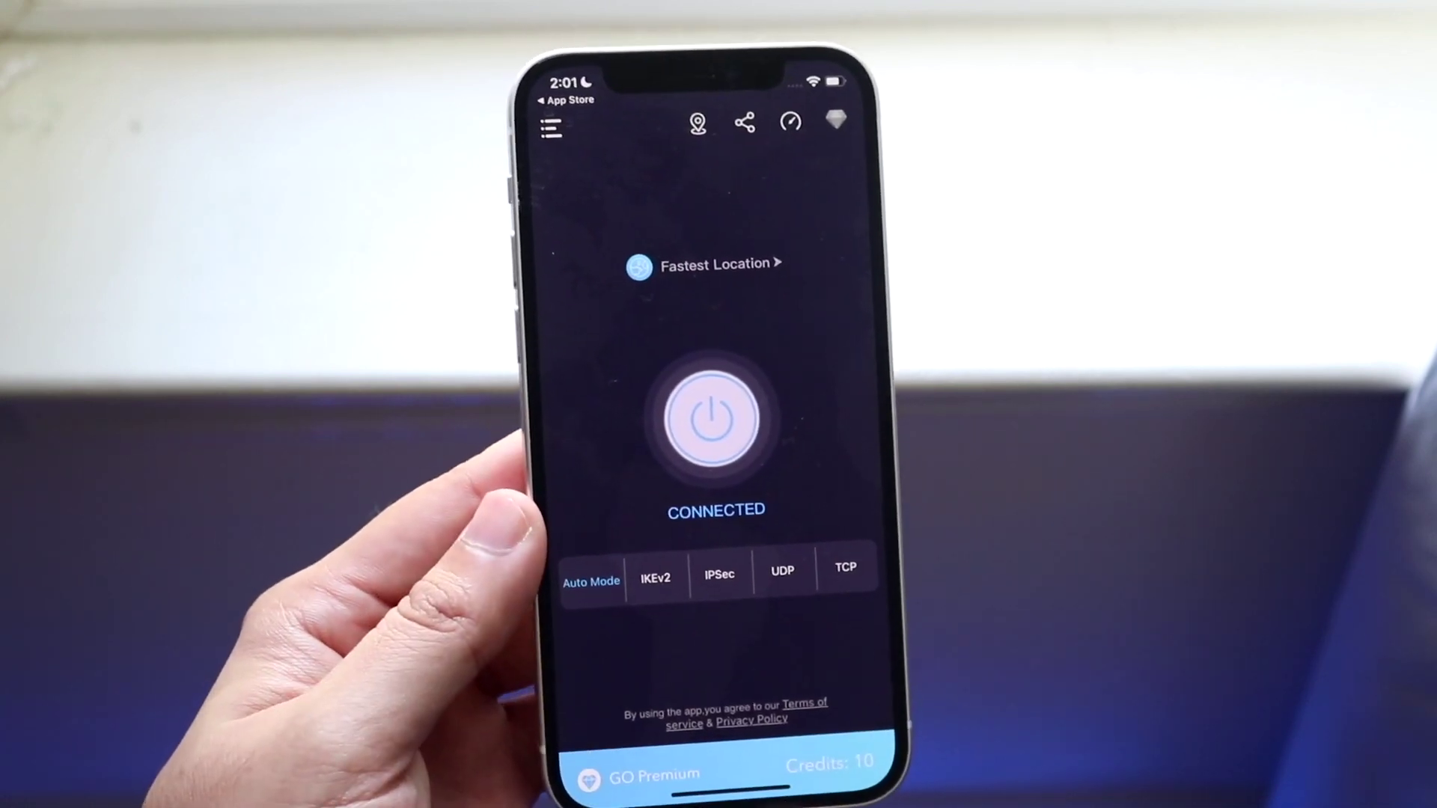
- Switch to Settings and go to General > VPN & Device Management
{"action": "left_click_drag", "start_coordinate": [724, 791], "coordinate": [786, 506]}
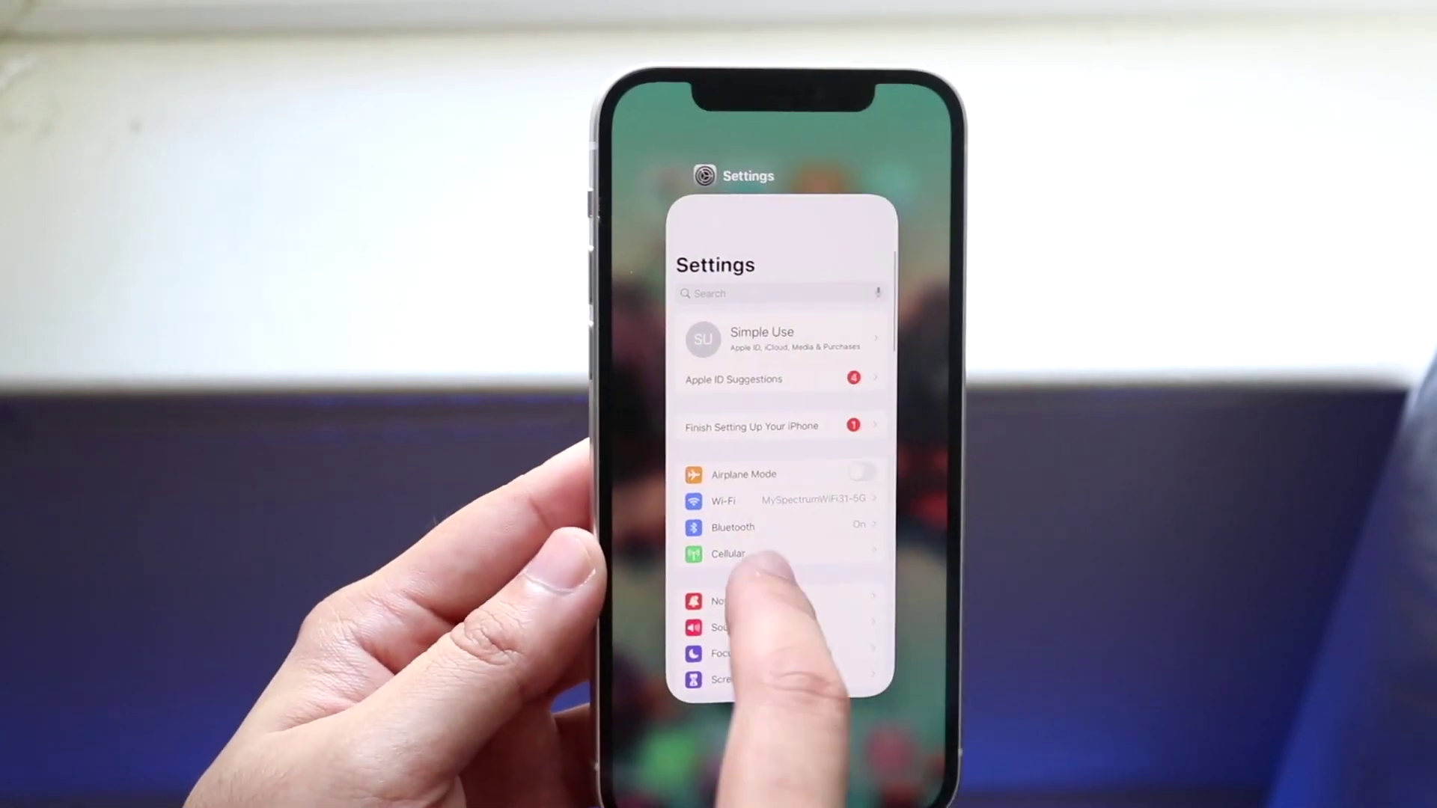
{"action": "left_click", "coordinate": [774, 573]}
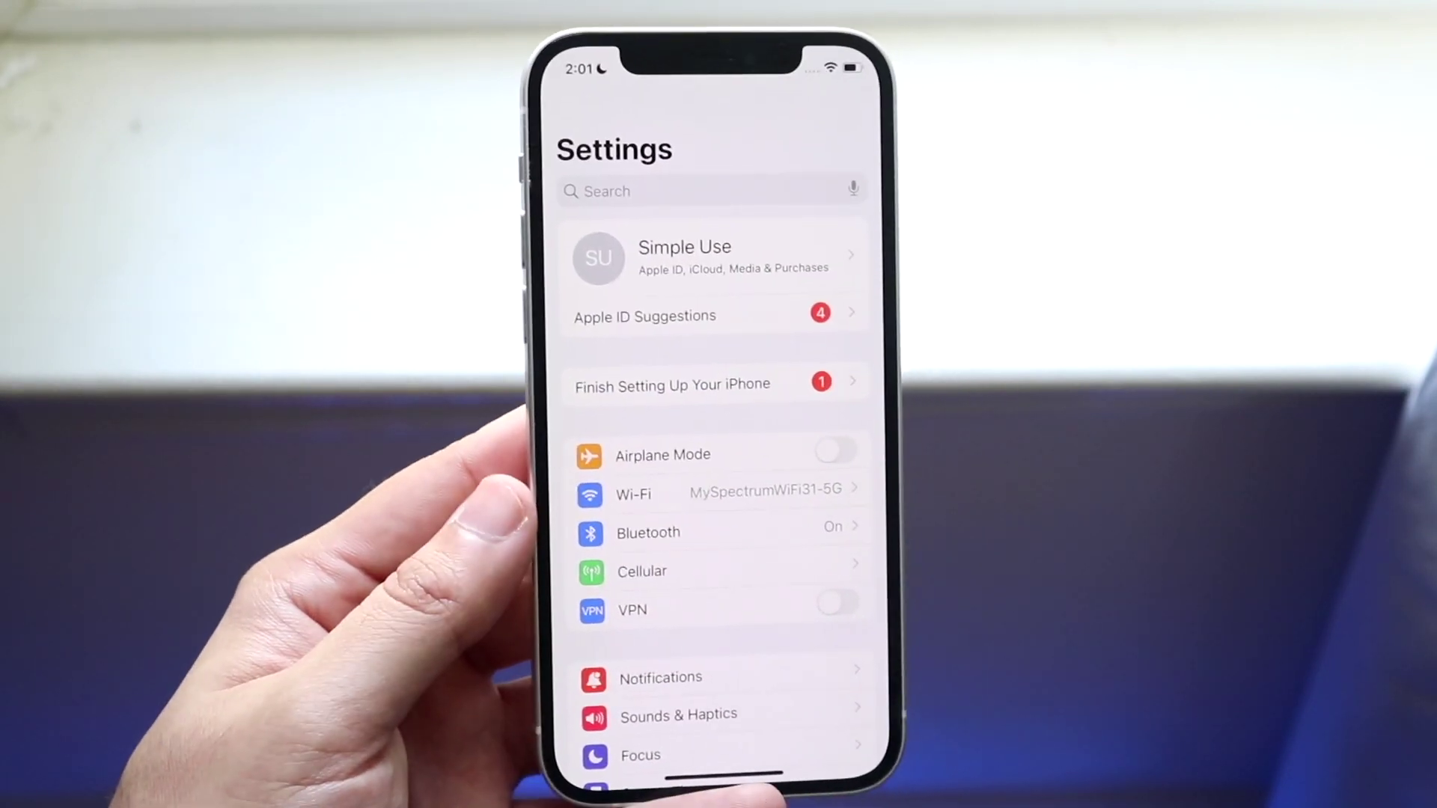
{"action": "scroll", "coordinate": [707, 506], "scroll_direction": "down", "scroll_amount": 5}
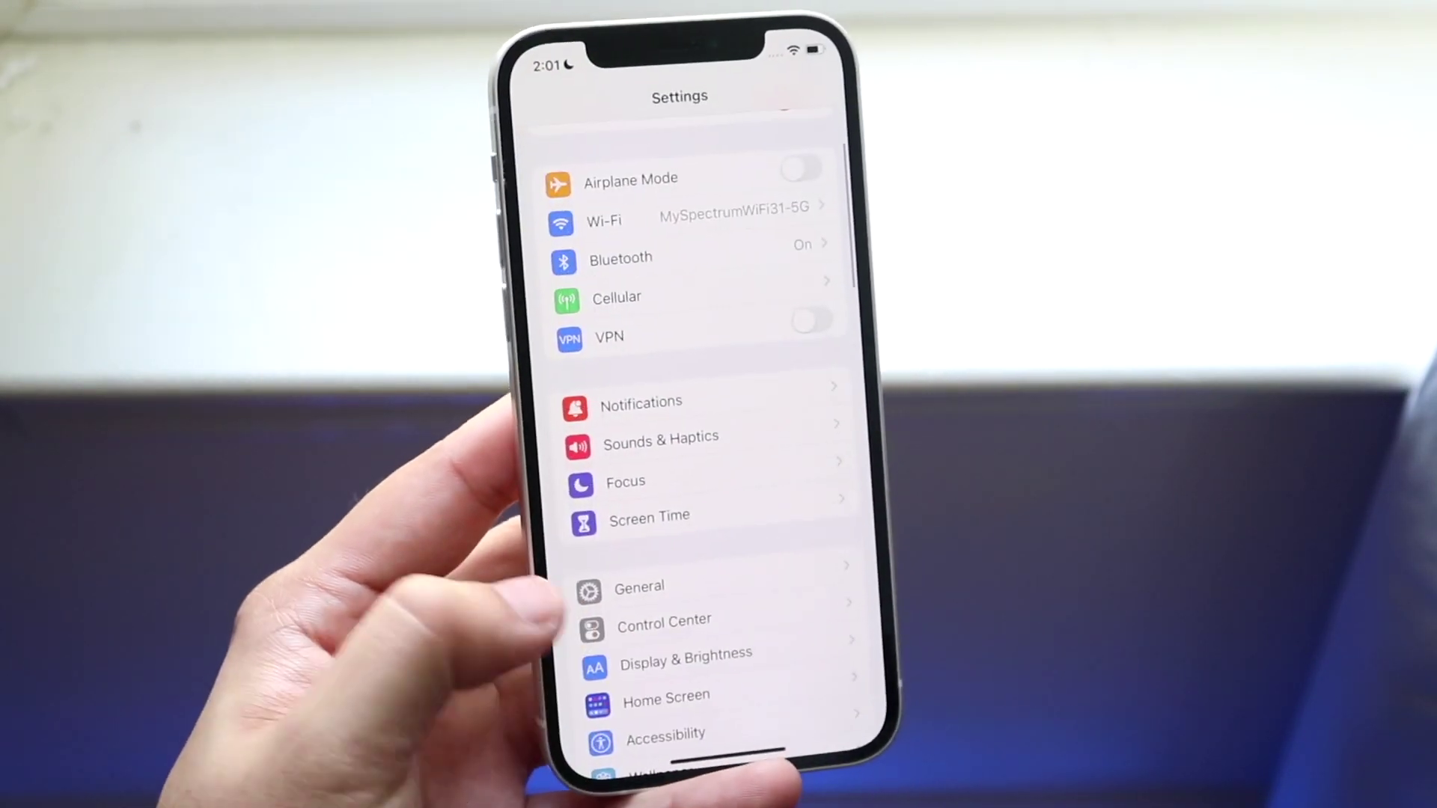
{"action": "left_click", "coordinate": [628, 588]}
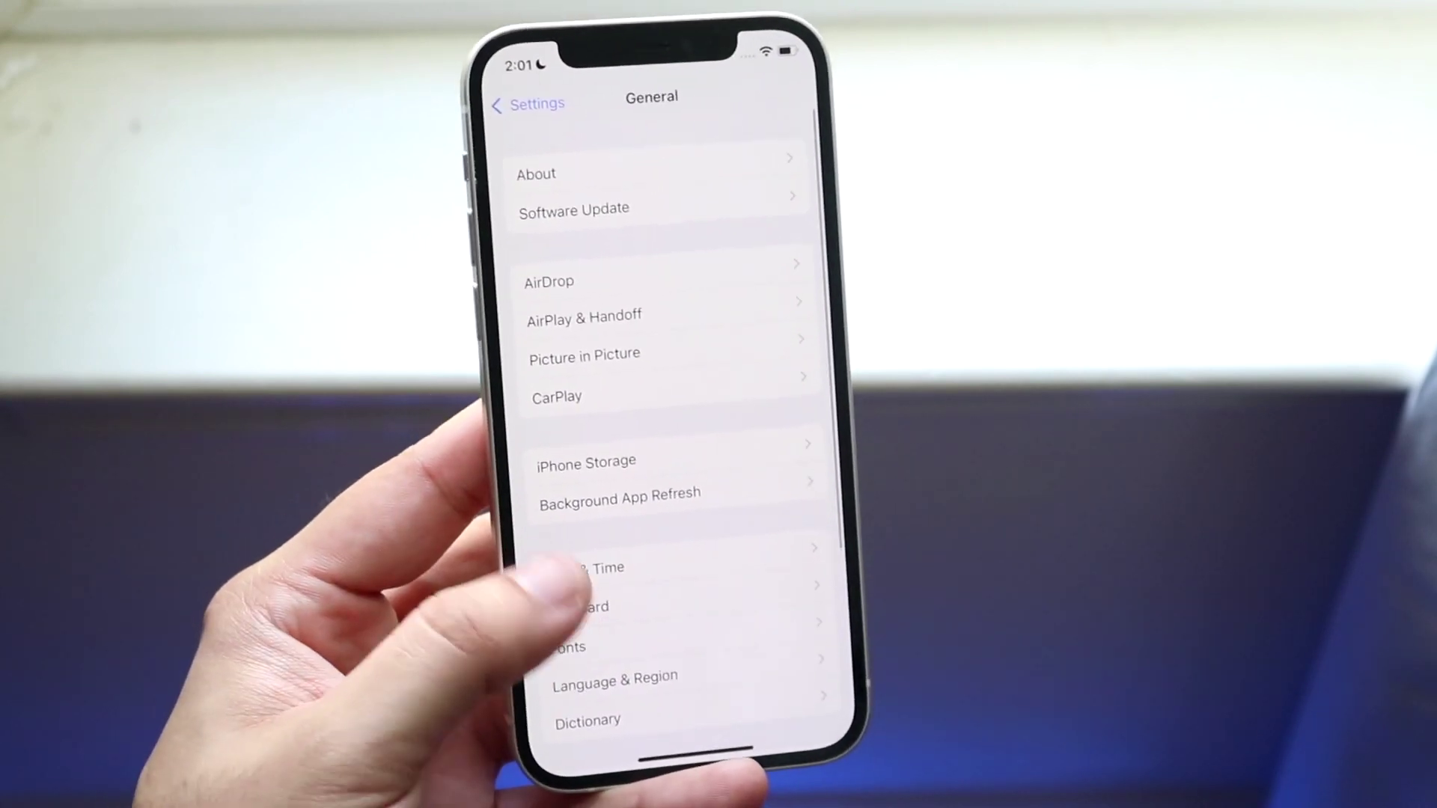
{"action": "scroll", "coordinate": [662, 449], "scroll_direction": "down", "scroll_amount": 5}
{"action": "left_click", "coordinate": [607, 567]}
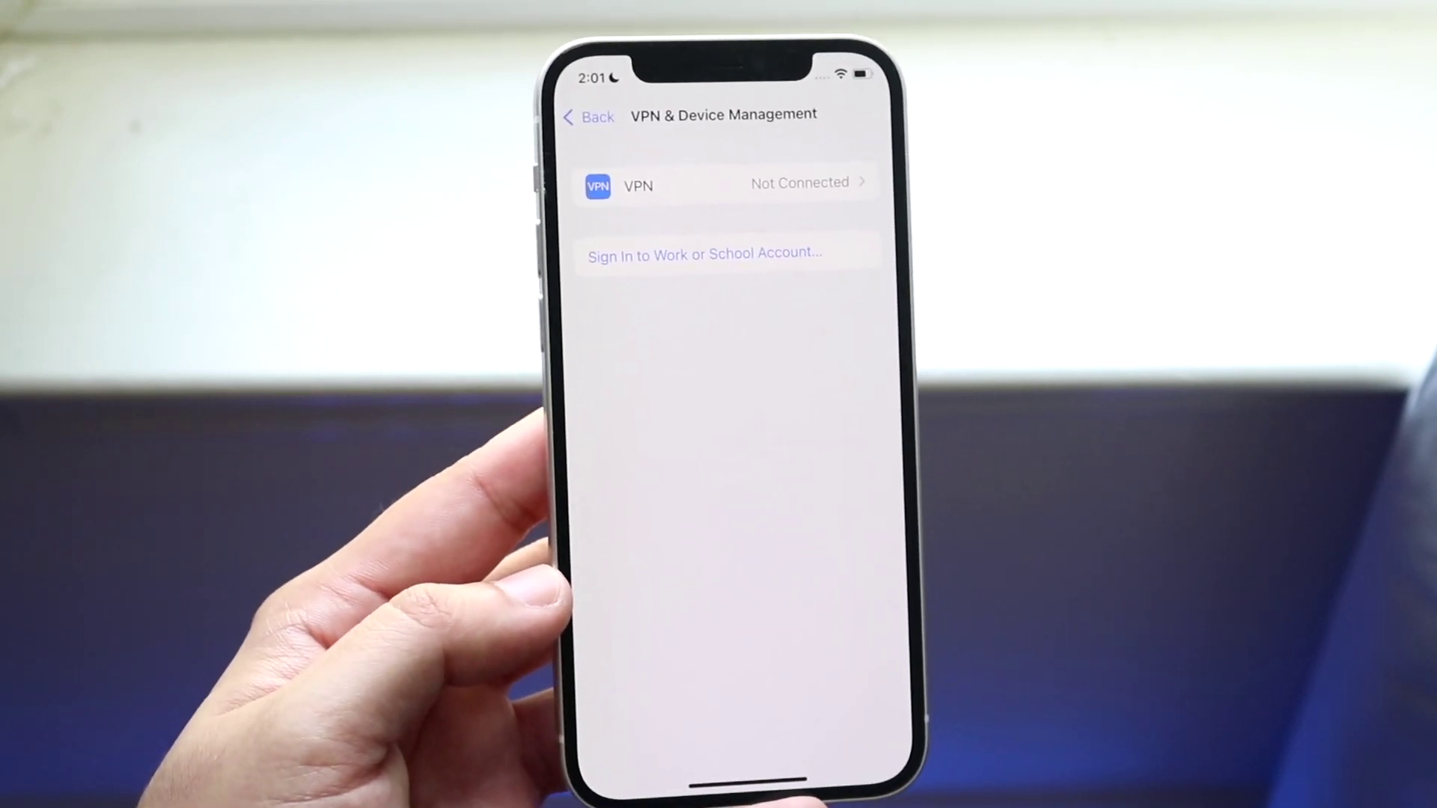
- Open VPN settings and start a new VPN configuration with Add VPN Configuration
{"action": "left_click", "coordinate": [786, 213]}
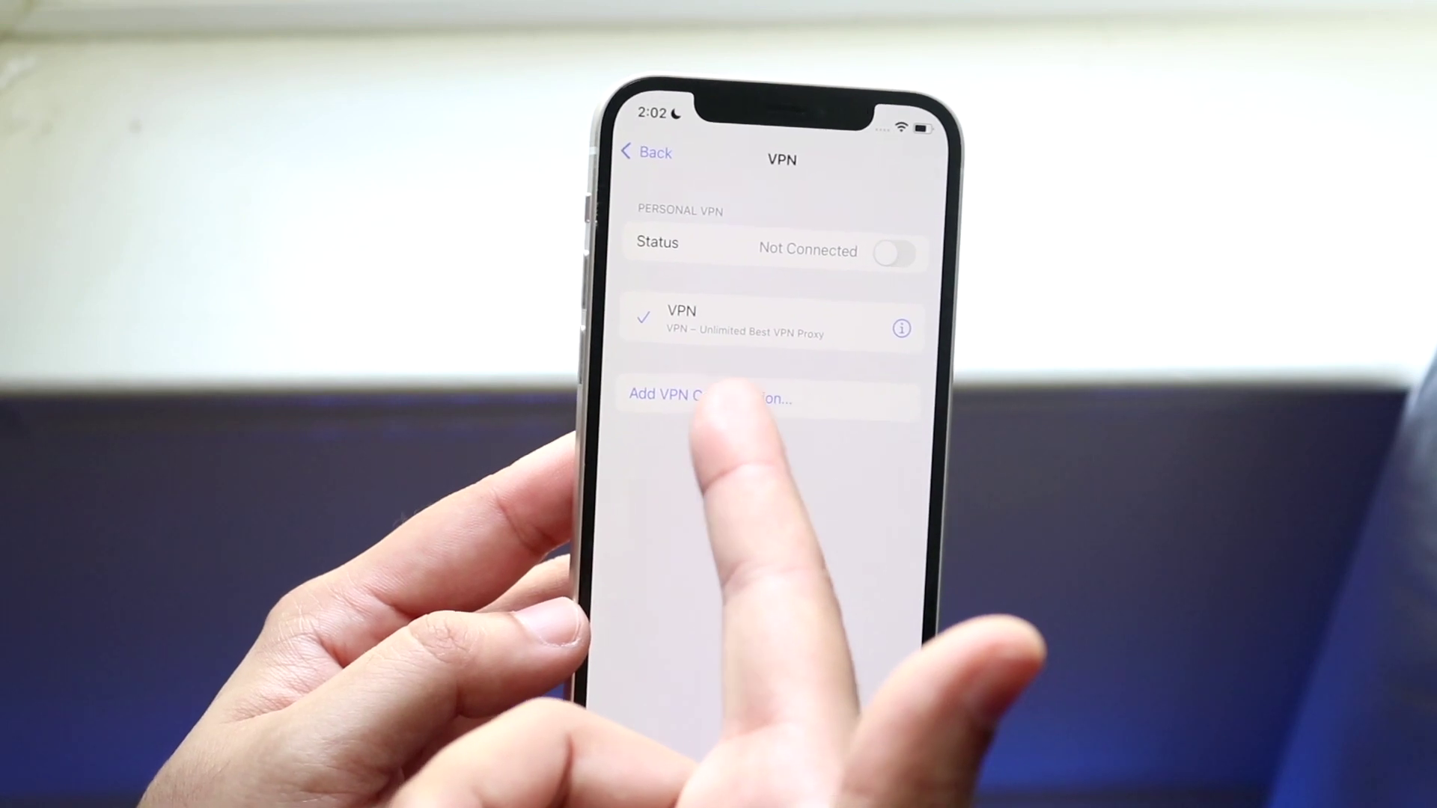
{"action": "left_click", "coordinate": [708, 392]}
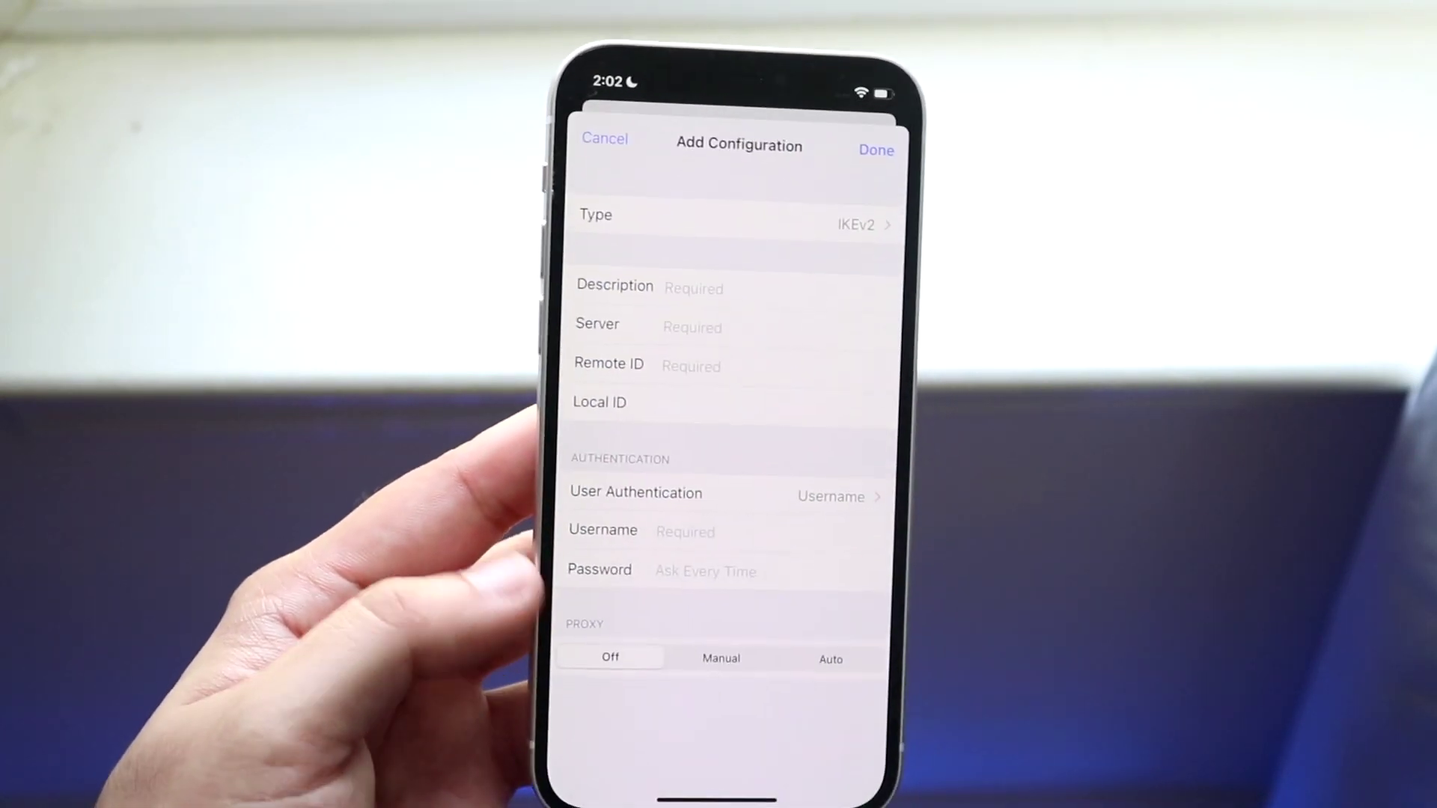